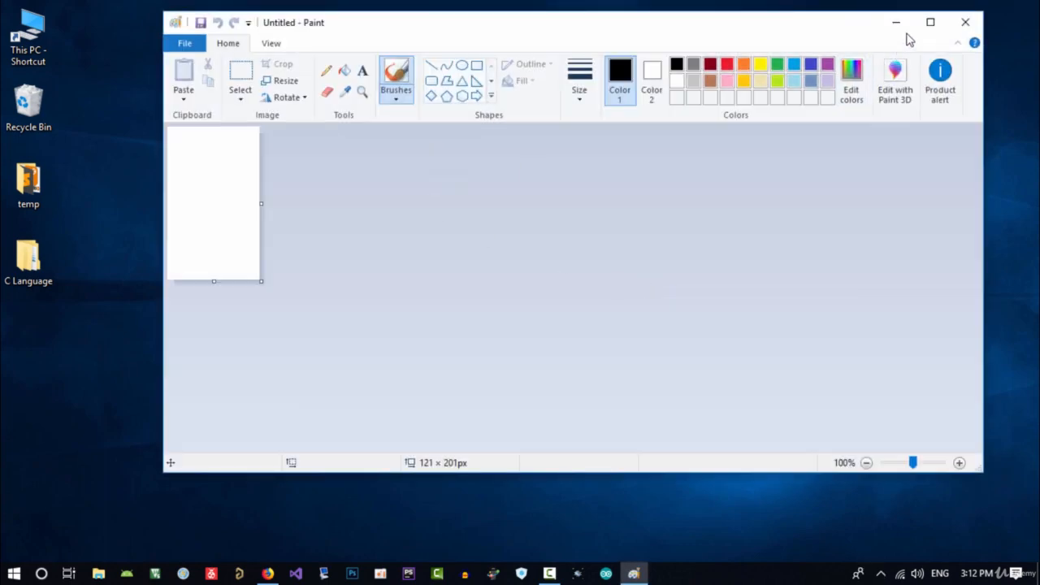
- Enlarge the canvas to about 949 × 501 px and draw a black rectangle about 768 × 363 px as the board outline
left_click(929, 21)
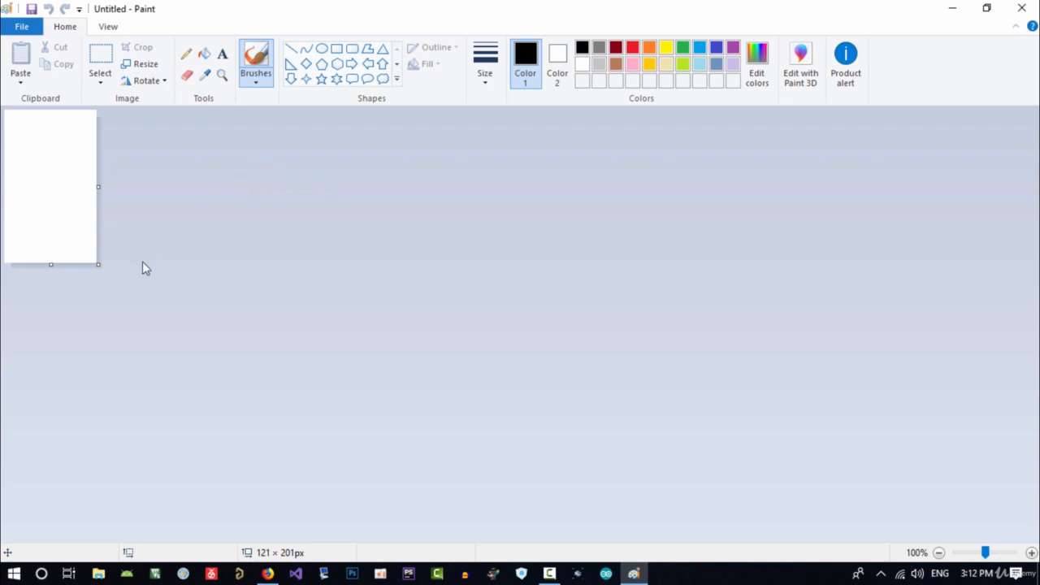
left_click_drag(99, 264, 729, 493)
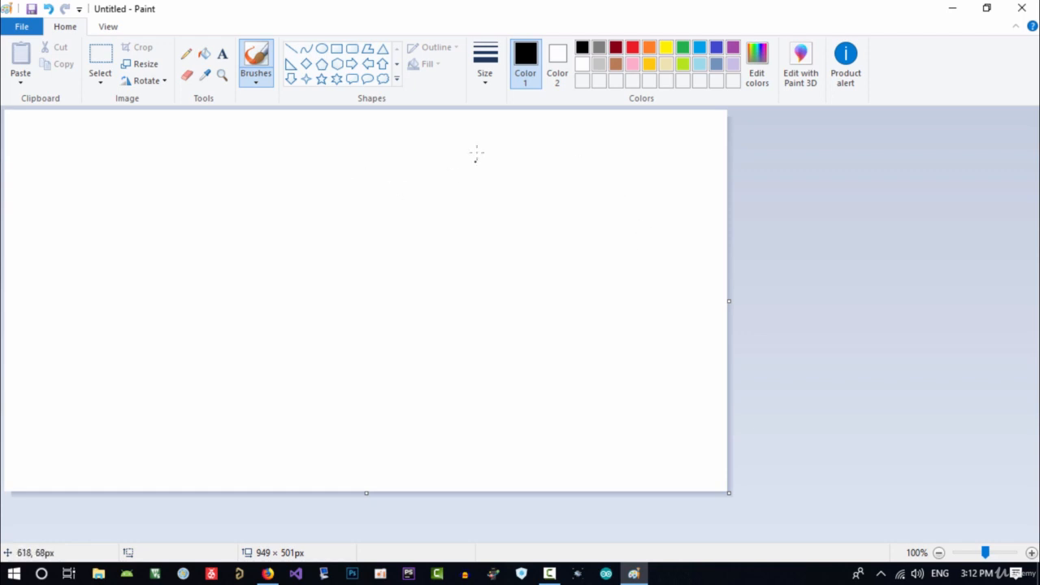
left_click(222, 54)
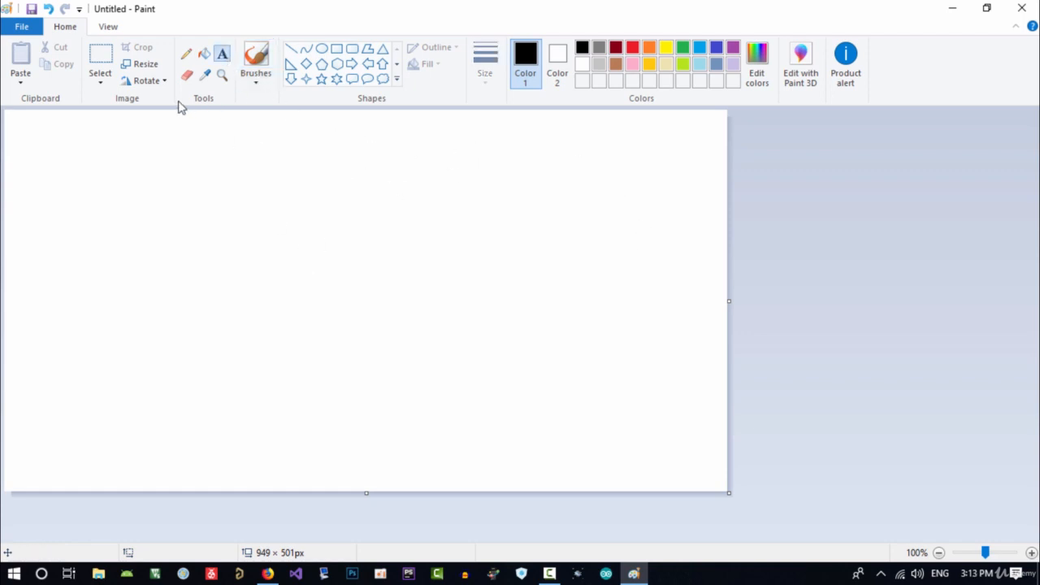
left_click(336, 48)
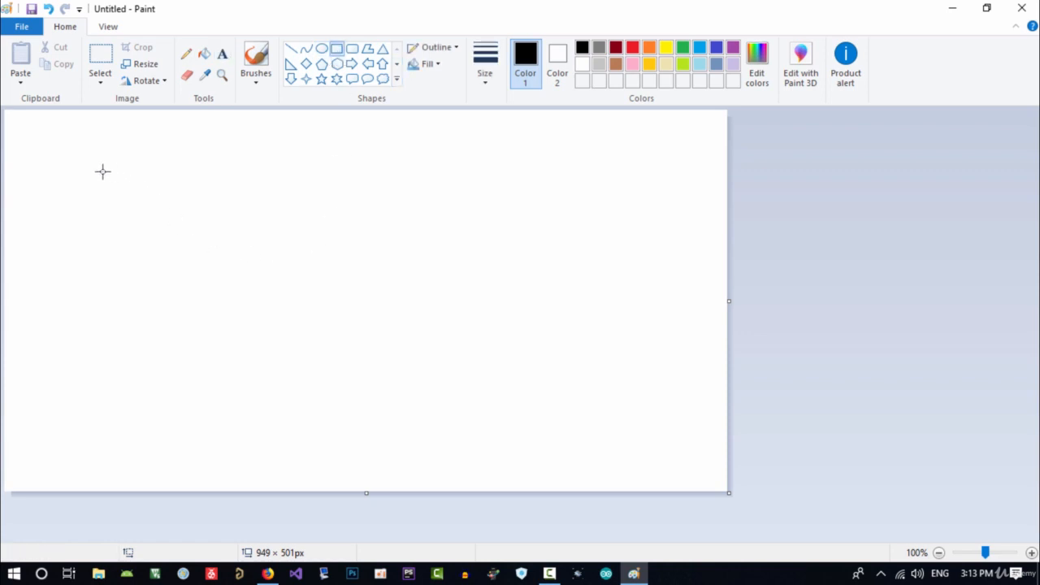
left_click_drag(103, 171, 683, 447)
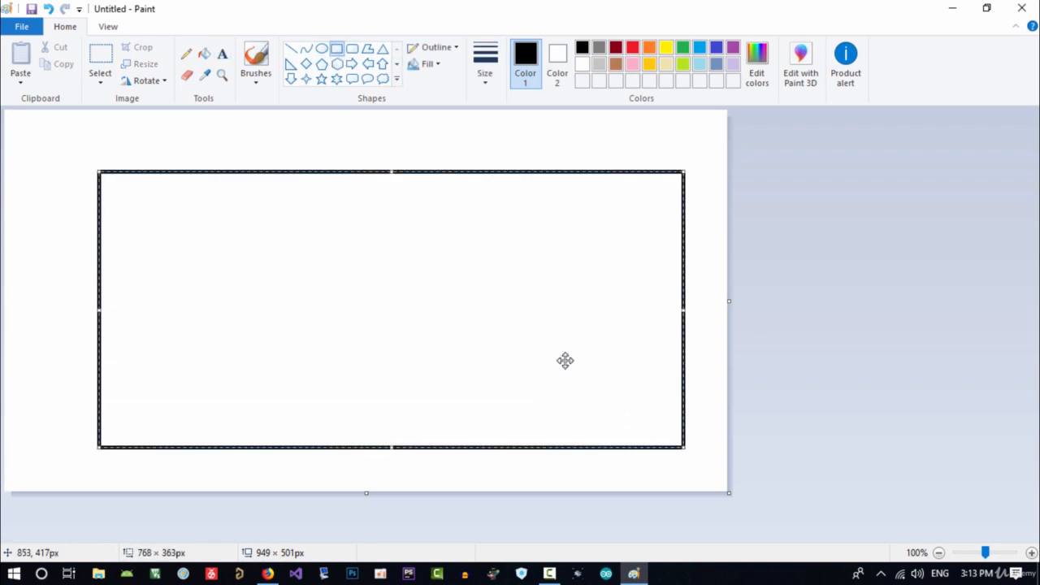
left_click(793, 282)
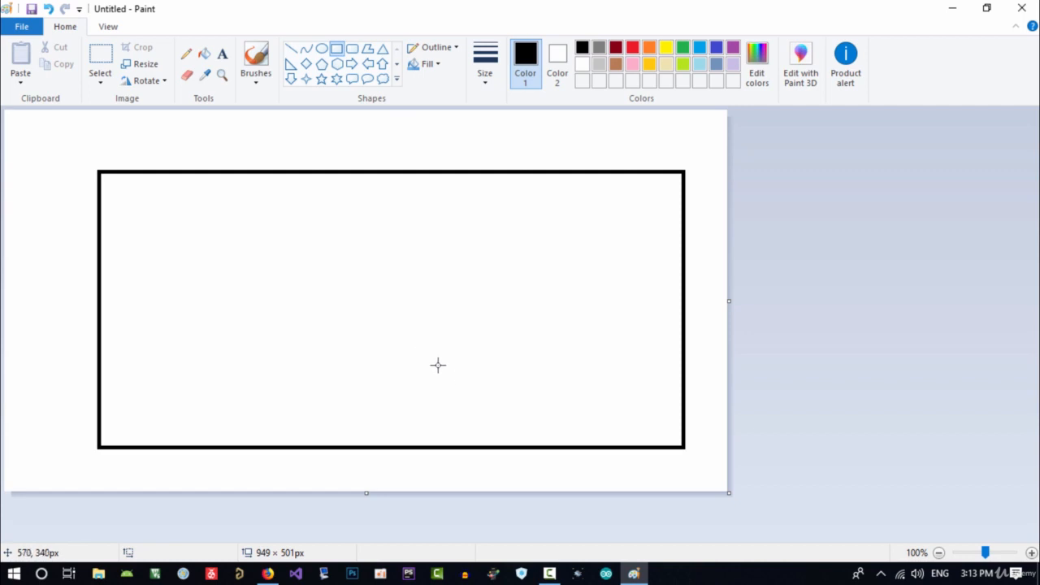
- Draw a rectangle about 141 × 98 px at the lower middle of the board outline and label it "ESP8266 7"
mouse_move(439, 362)
left_mouse_down()
mouse_move(318, 431)
mouse_move(331, 437)
left_mouse_up()
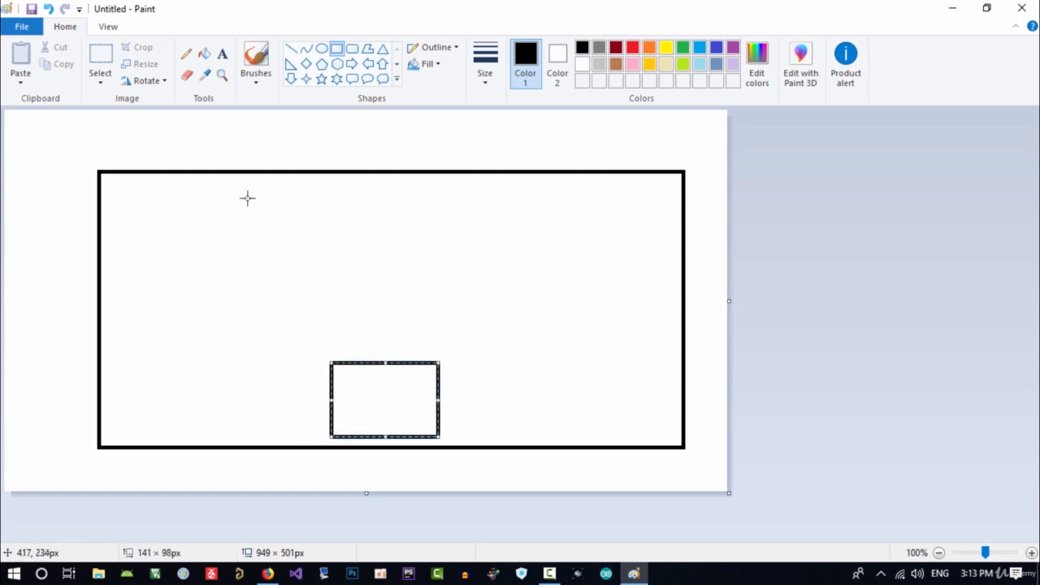
left_click(222, 54)
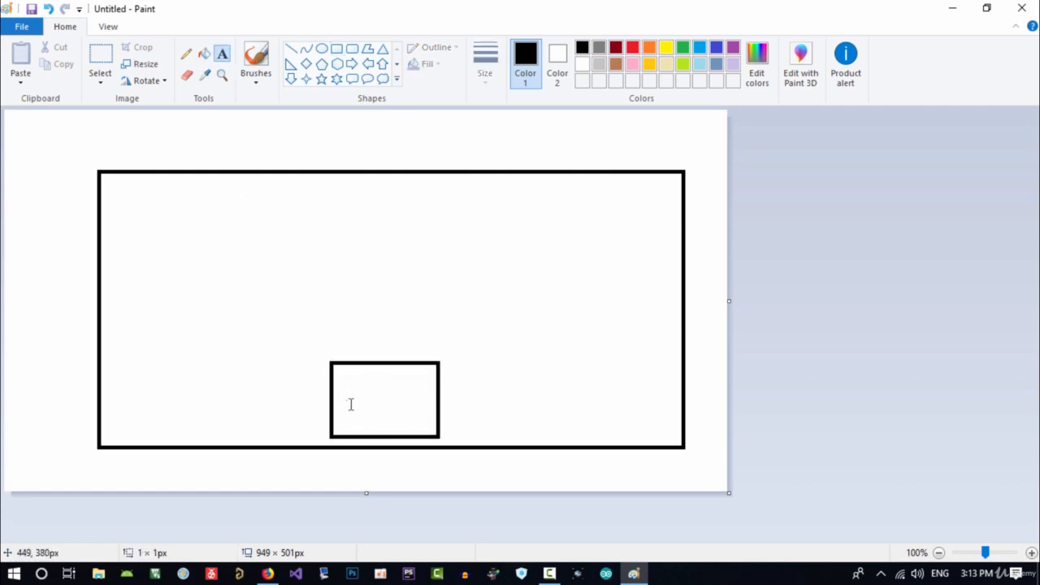
left_click(351, 403)
type("ESP")
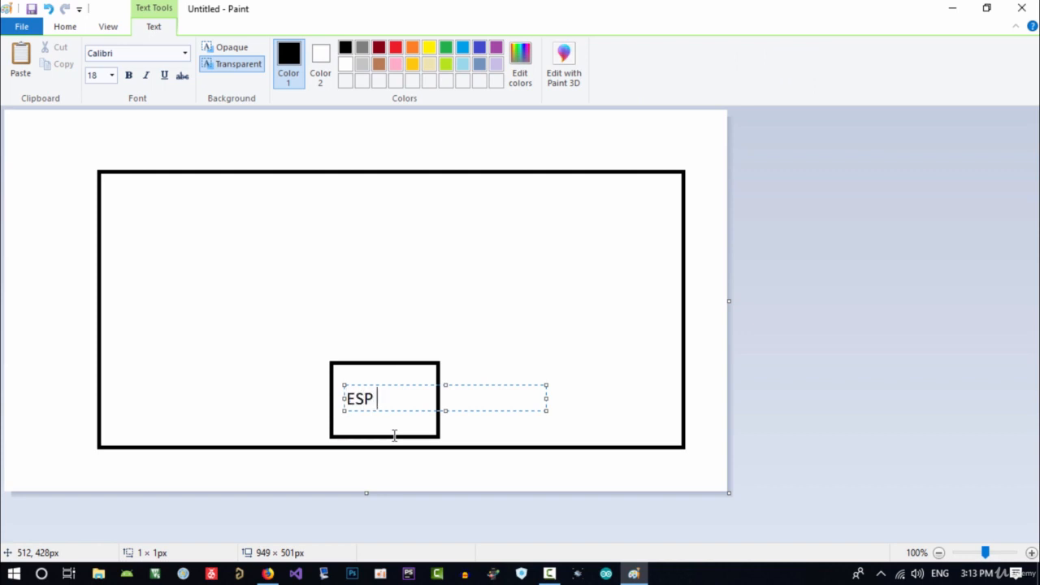
type(" 7")
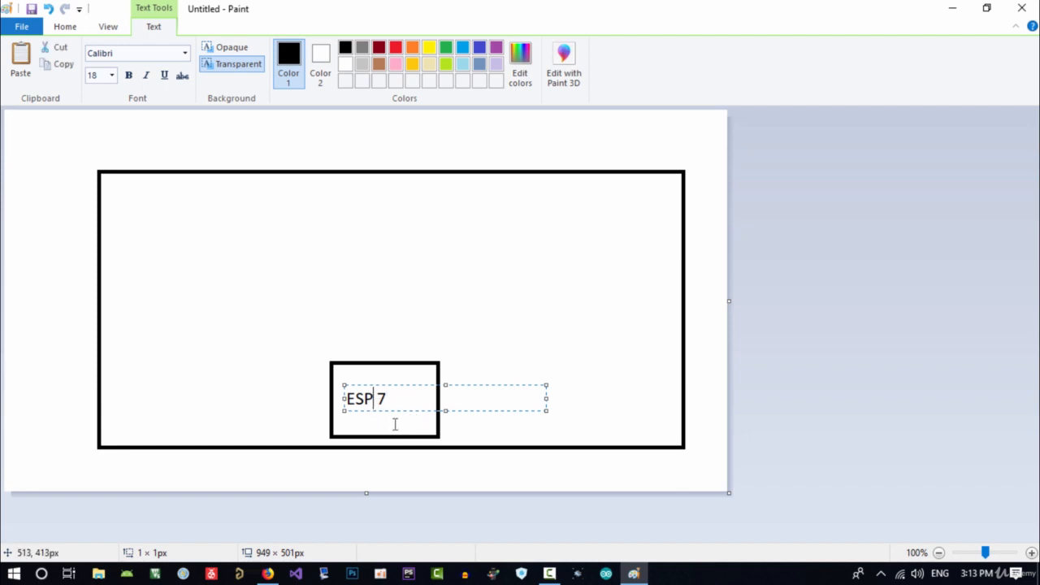
type("8266")
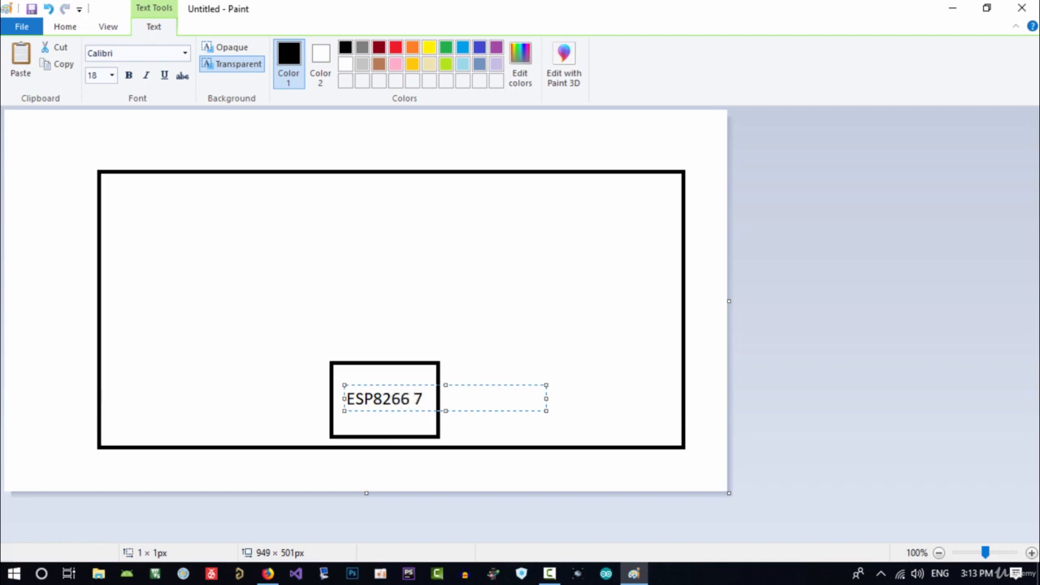
key("End")
key("shift+Left")
left_click(507, 439)
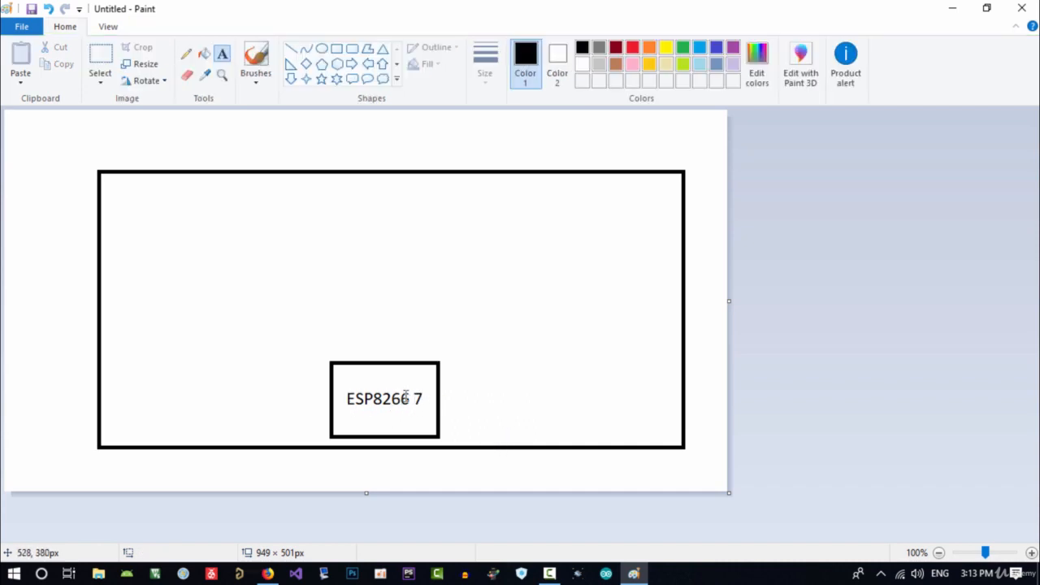
- Draw two upright rectangles, about 77 × 117 px and 81 × 114 px, side by side along the board's upper edge
left_click(338, 49)
left_click_drag(307, 181, 248, 270)
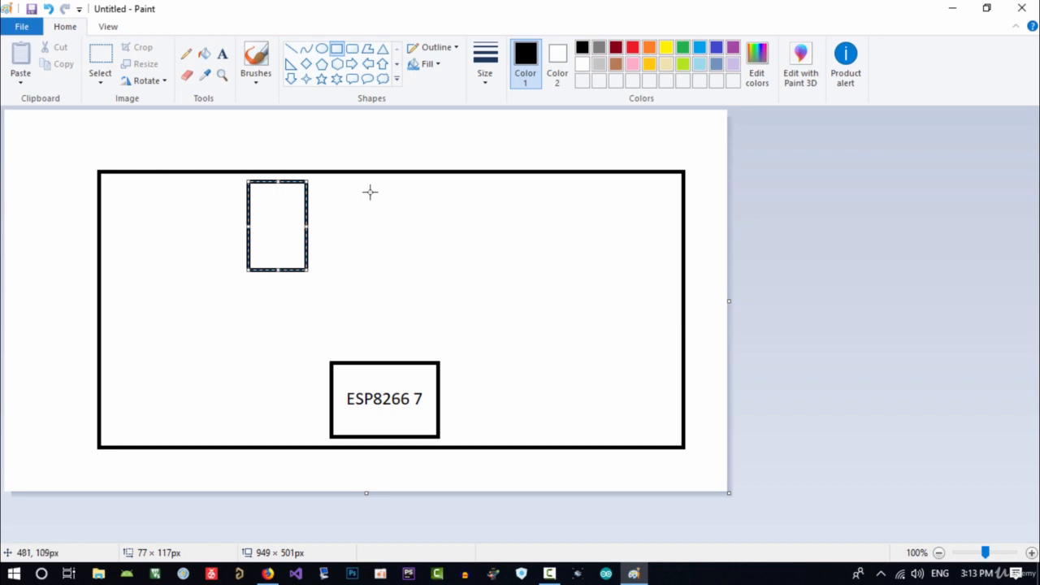
mouse_move(386, 182)
left_mouse_down()
mouse_move(332, 240)
mouse_move(323, 271)
left_mouse_up()
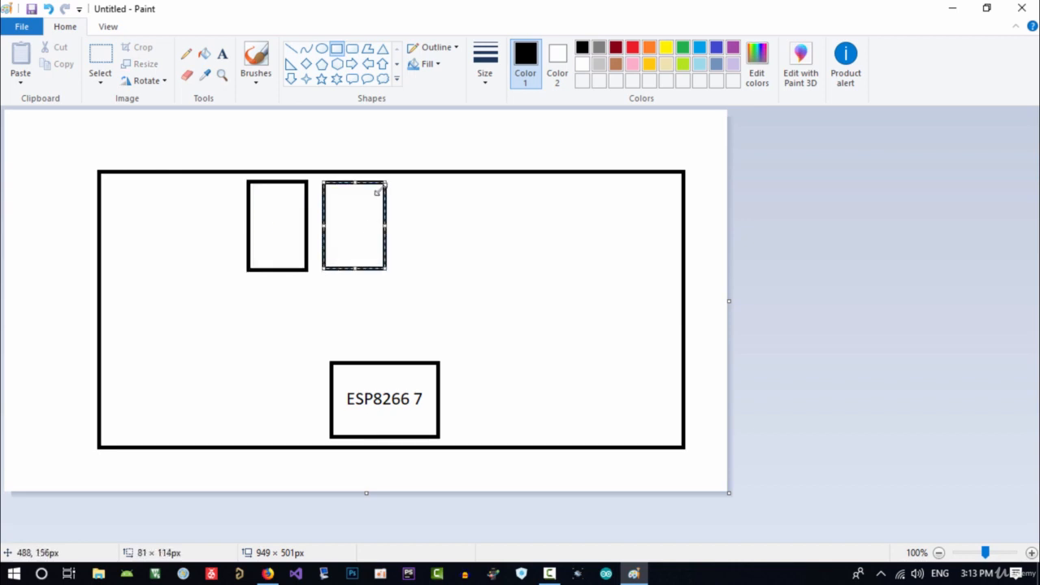
- Label the first upright rectangle "R1"
left_click(222, 54)
left_click(261, 208)
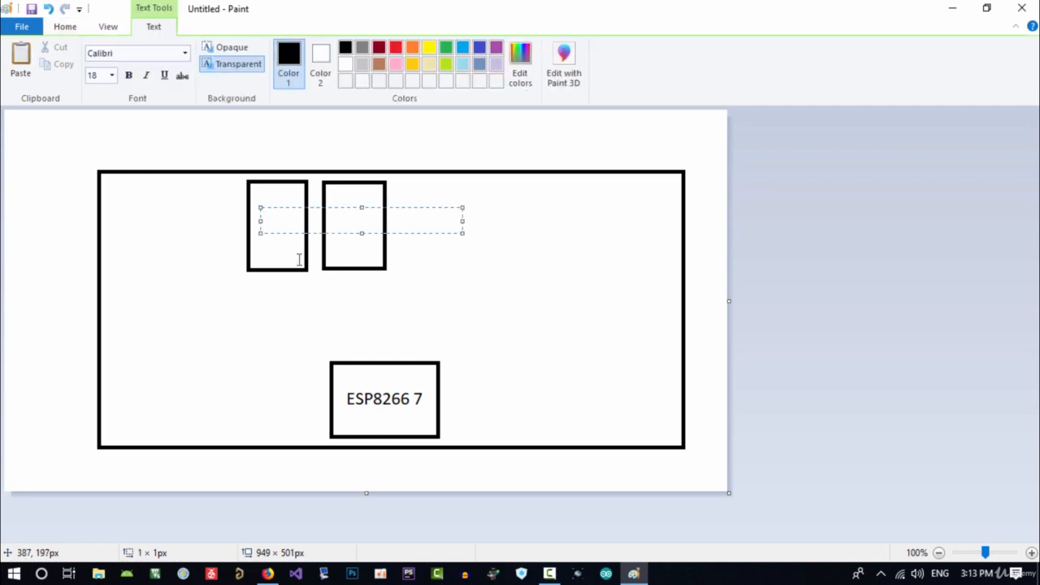
type("R1")
left_click(358, 260)
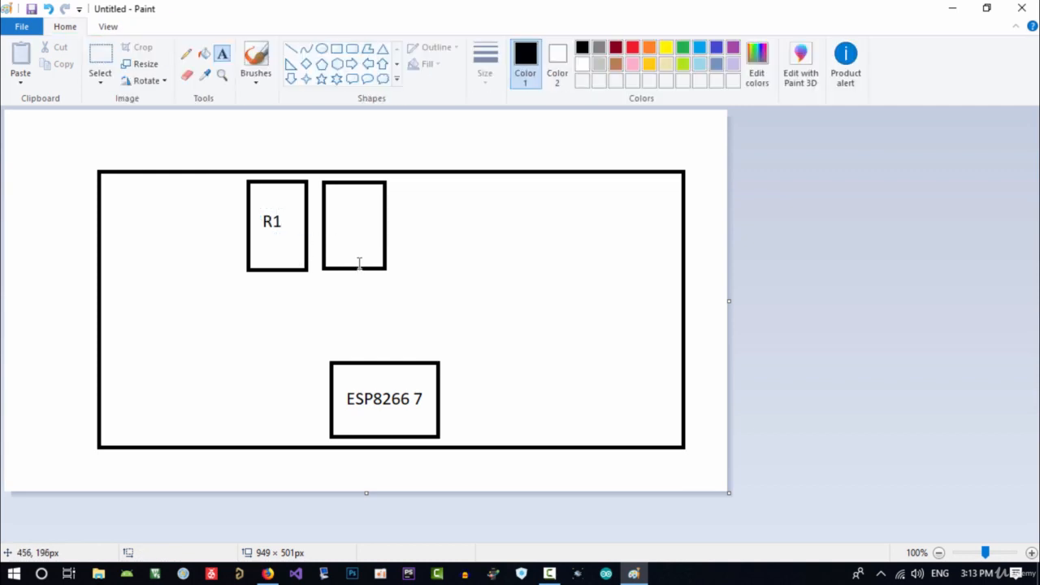
left_click(340, 222)
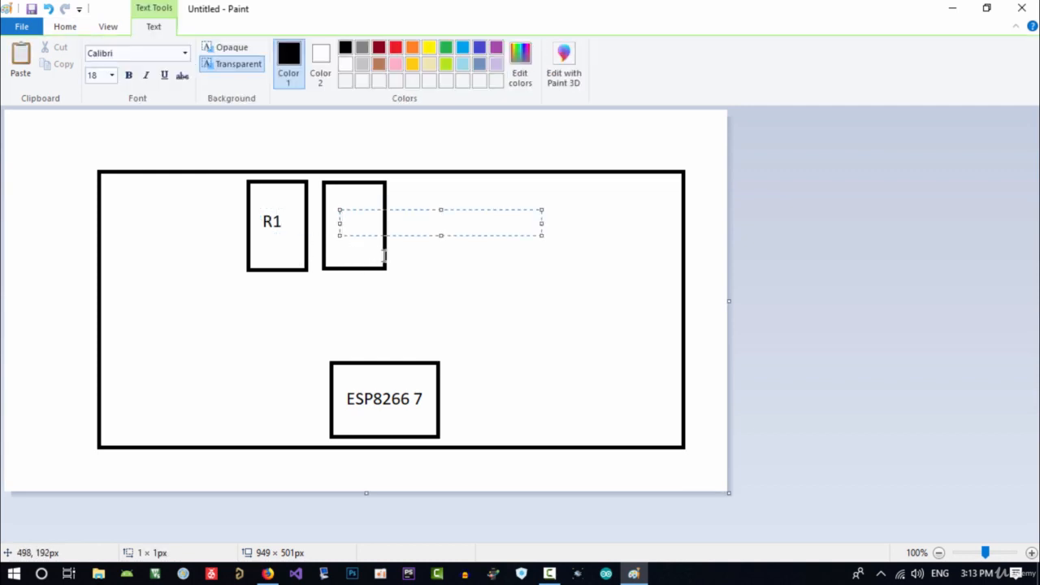
type("R2")
key("Return")
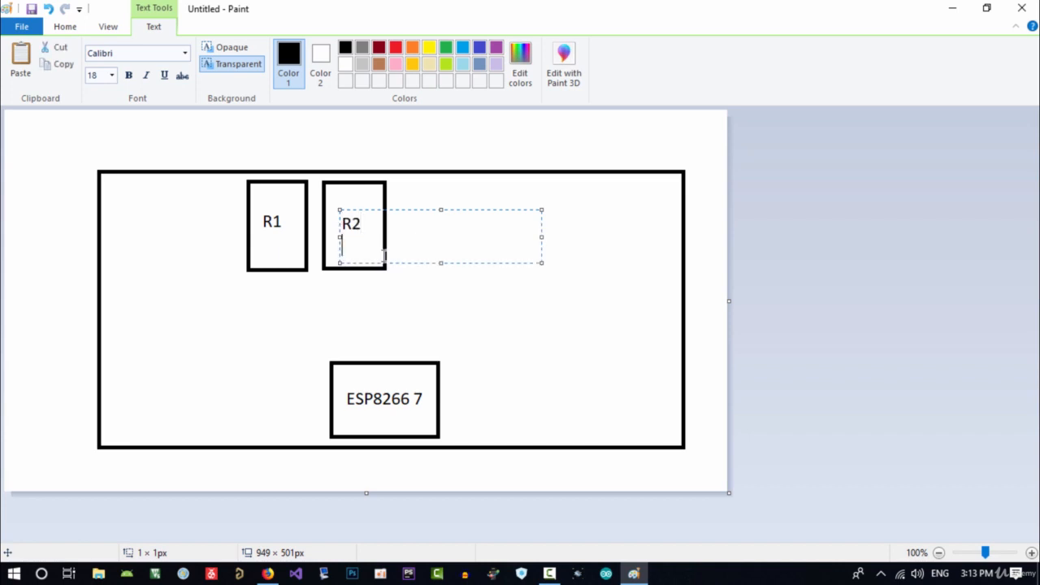
key("Escape")
- Label the upright rectangle beside R1 as "R2"
left_click(343, 220)
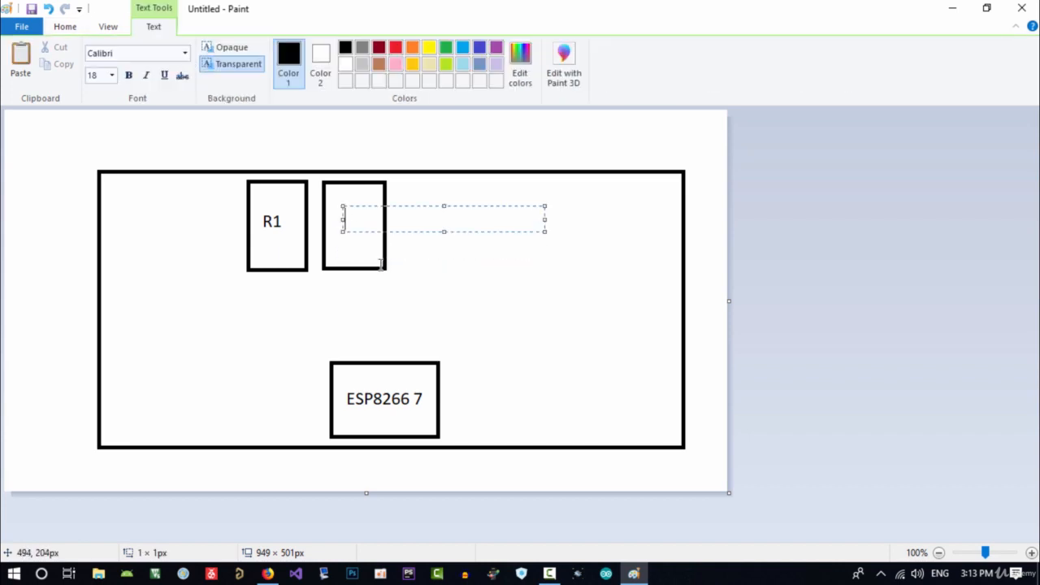
type("R2")
left_click(374, 256)
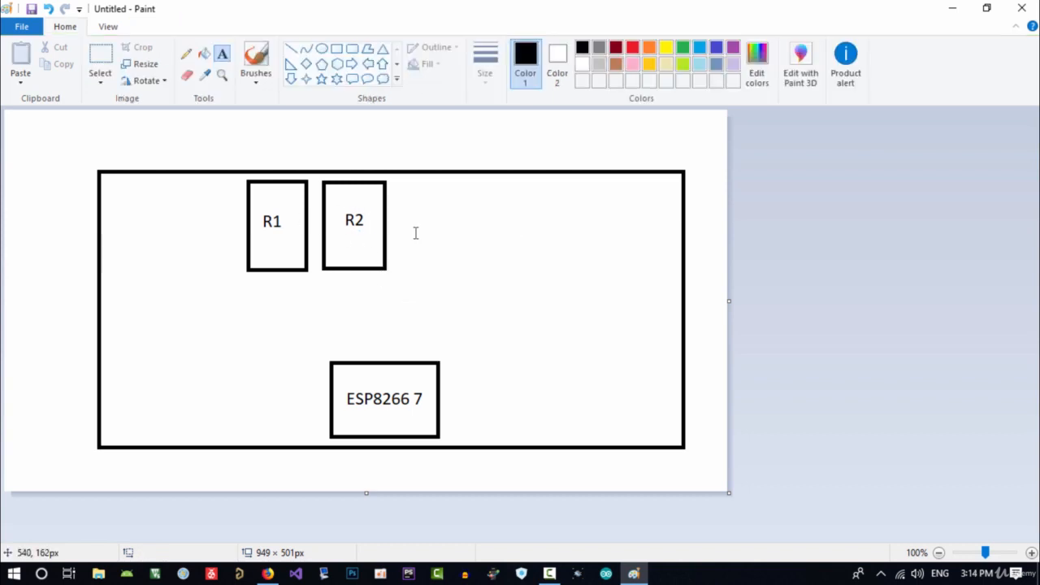
- Draw two flat rectangles beyond R2 along the board's upper edge, about 107 × 54 px and 111 × 47 px
left_click(337, 49)
mouse_move(481, 183)
left_mouse_down()
mouse_move(451, 186)
mouse_move(398, 225)
left_mouse_up()
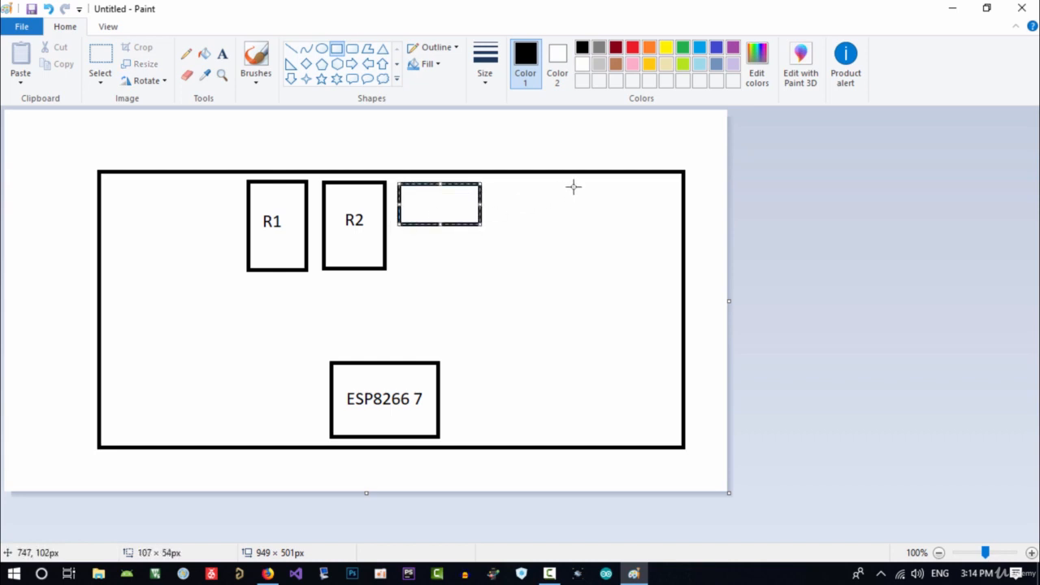
left_click_drag(575, 186, 489, 222)
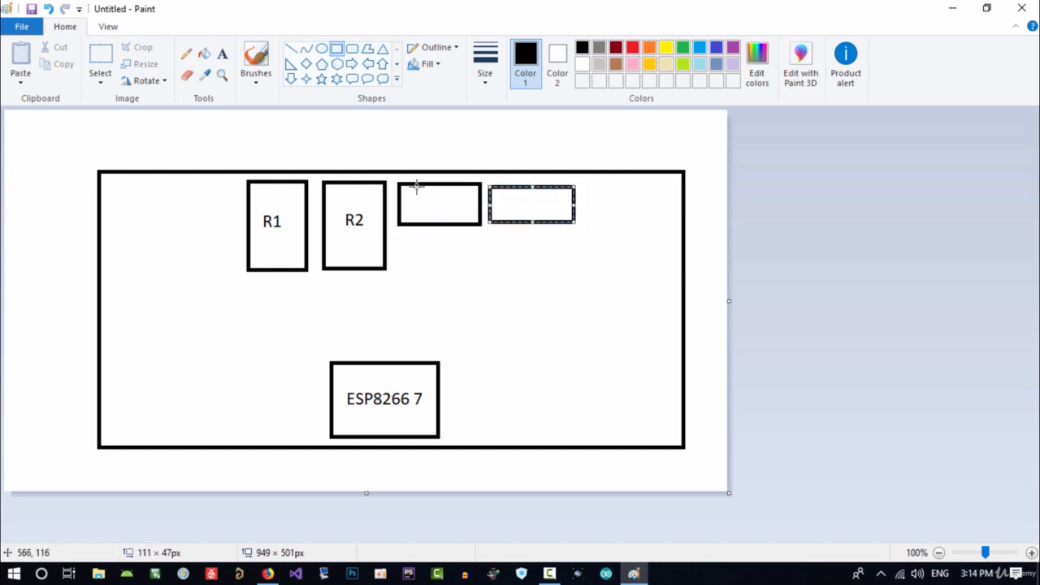
- Label the two flat rectangles beyond R2 "Opto1" and "Opto2", in that order
left_click(222, 53)
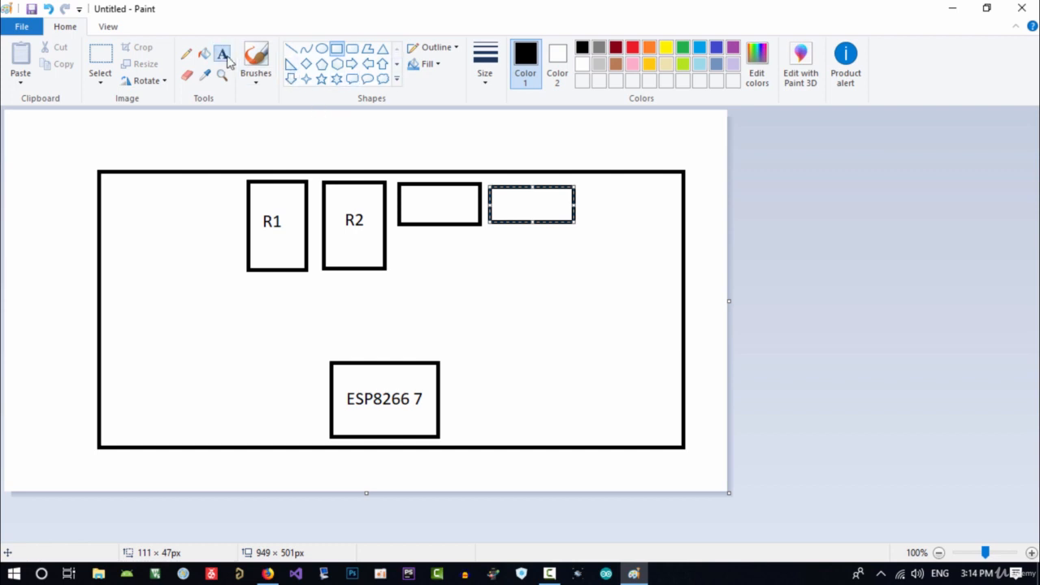
left_click(414, 202)
type("Op")
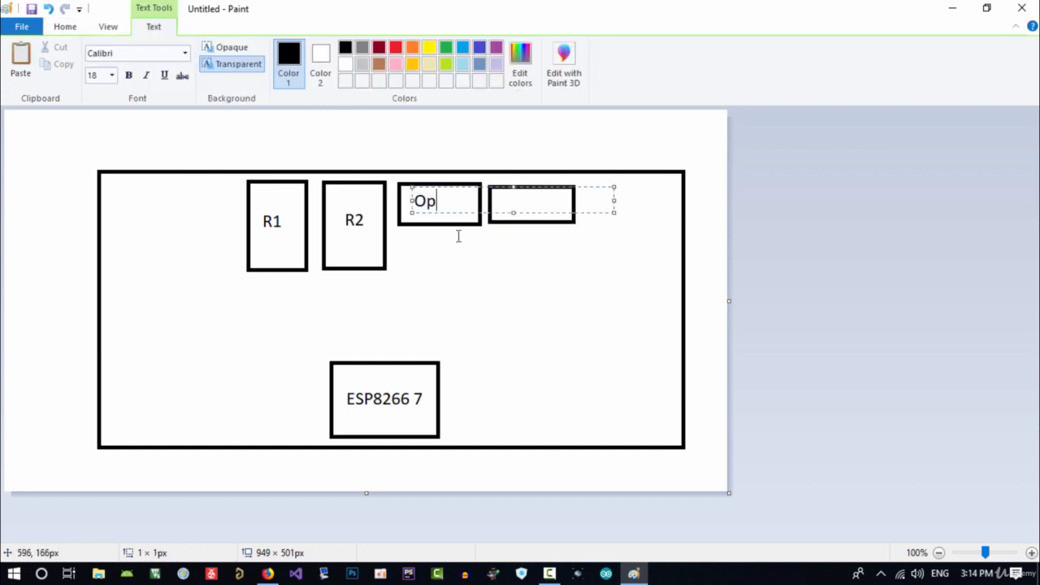
type("to1")
left_click(507, 210)
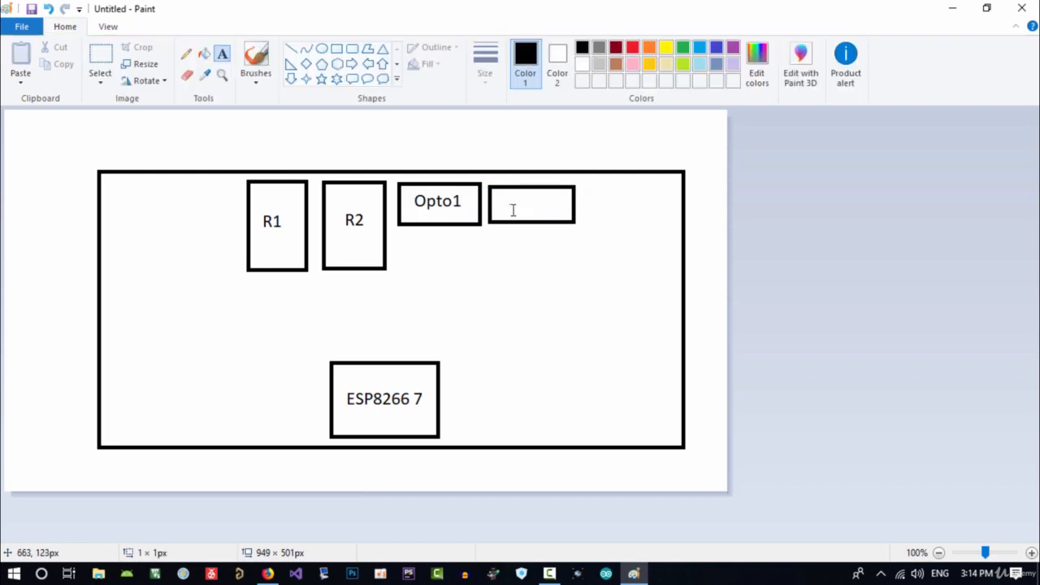
left_click(510, 206)
type("Opto")
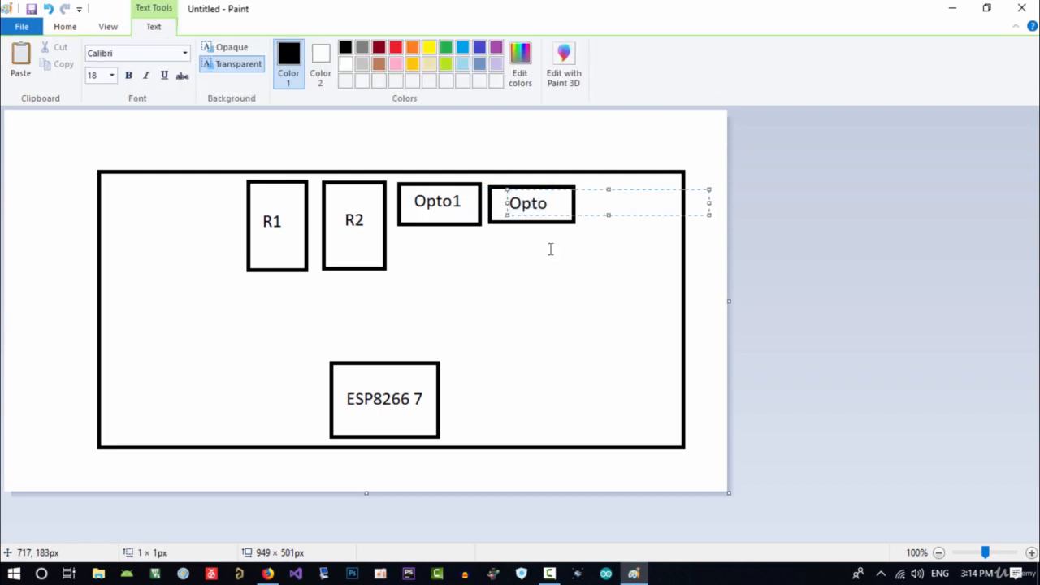
type("2")
left_click(504, 254)
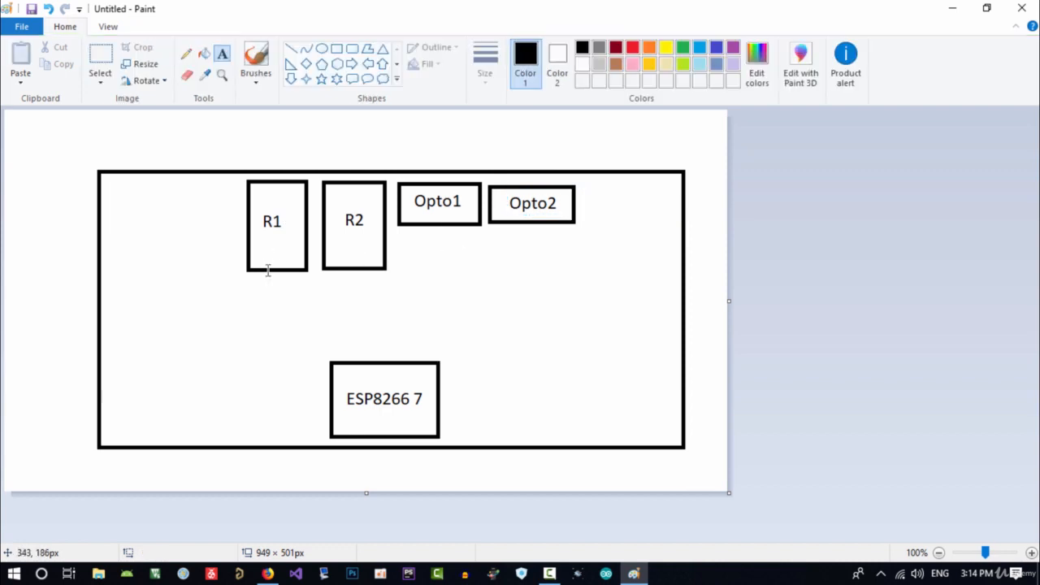
- Draw a rectangle about 90 × 43 px below R1 and place the label "optoR1" centred inside it
left_click(337, 49)
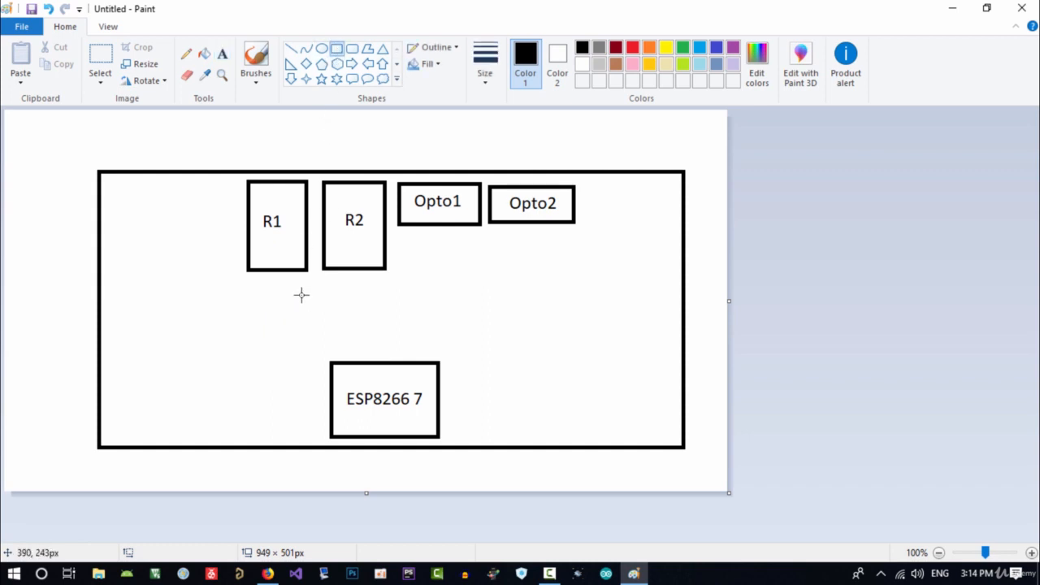
left_click_drag(307, 282, 239, 313)
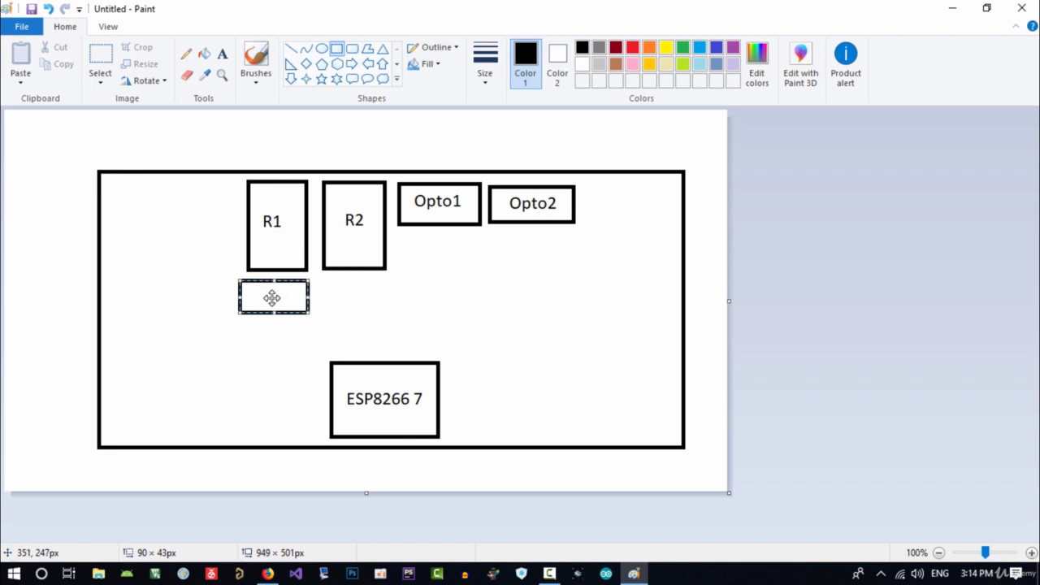
left_click(222, 53)
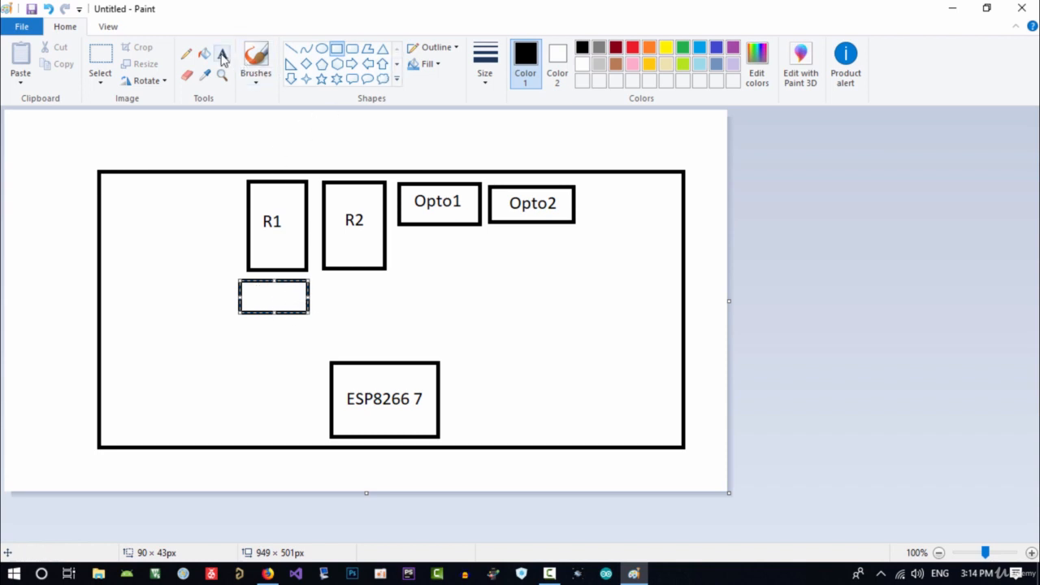
left_click(254, 294)
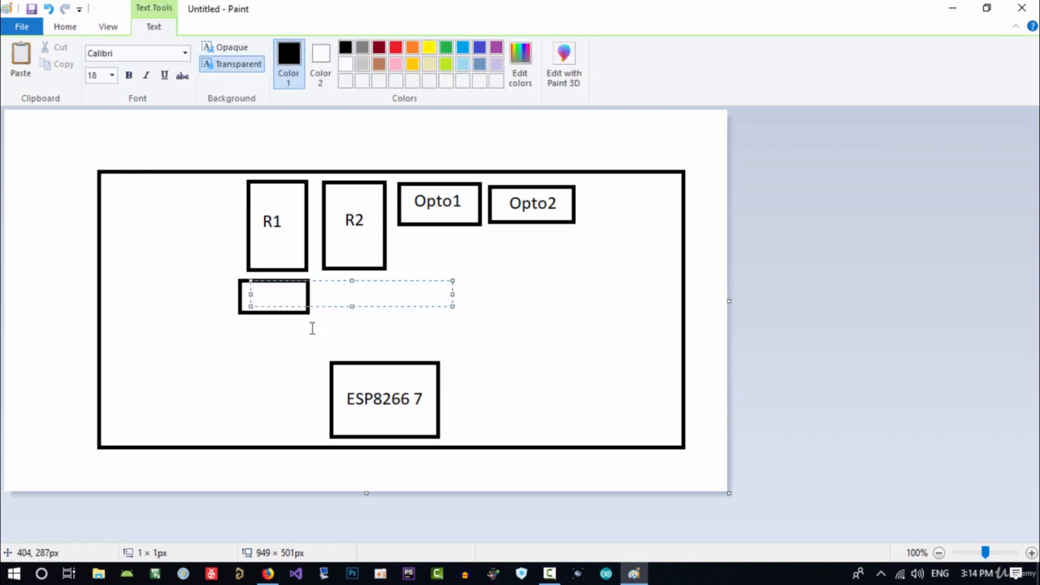
type("optoR1")
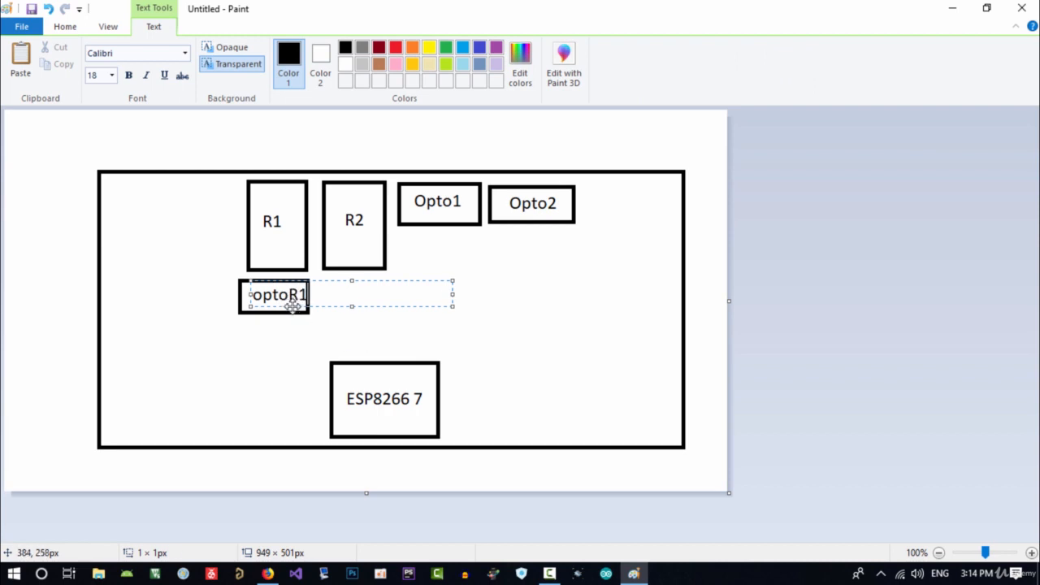
left_click_drag(297, 307, 290, 307)
left_click(360, 329)
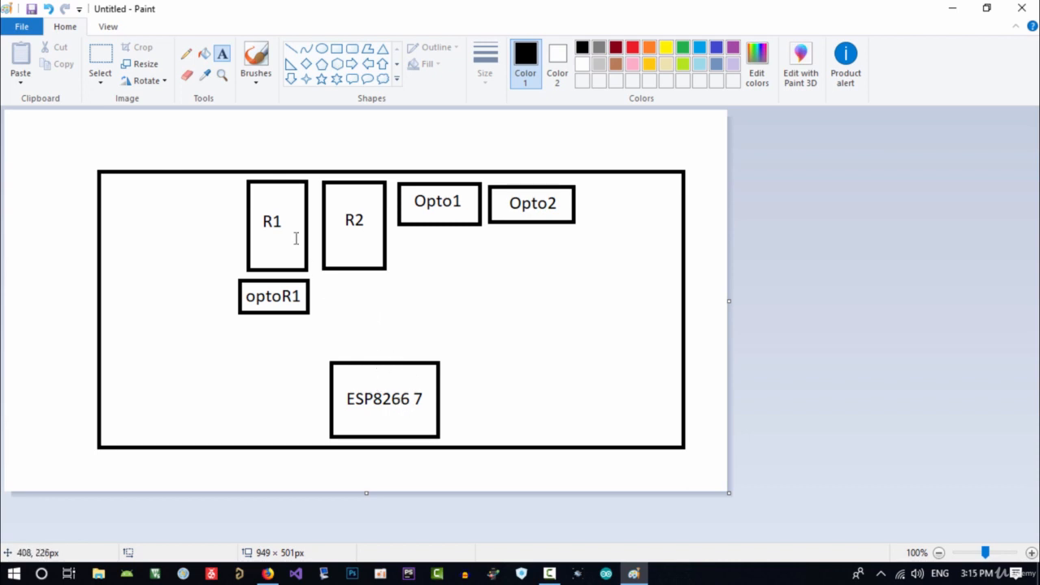
- Select a rectangular area of about 106 × 64 px around the optoR1 block
left_click(103, 57)
left_click_drag(315, 276, 234, 323)
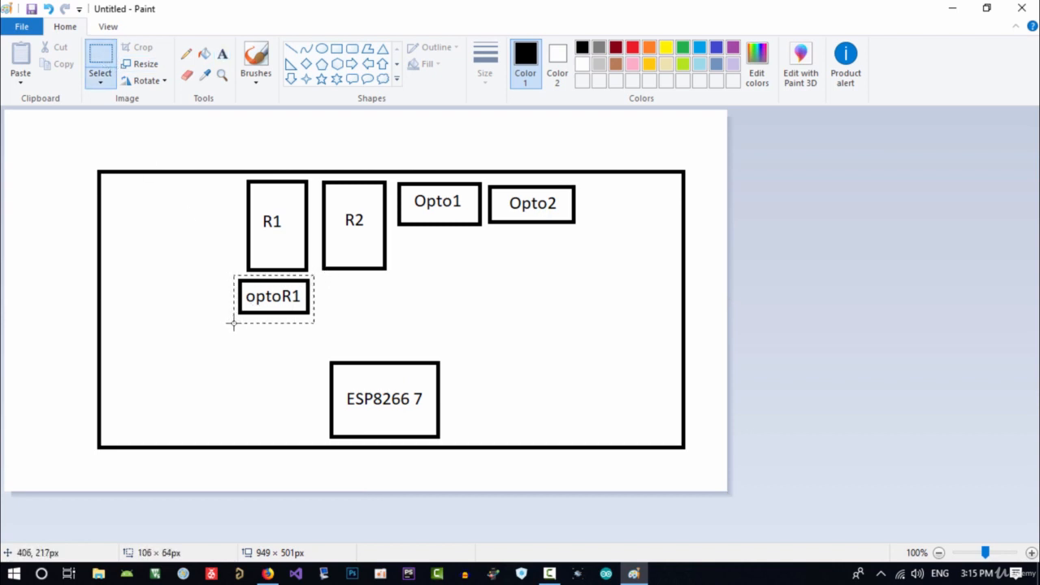
- Draw a rectangle about 90 × 42 px below R2 and place the label "optoR2" centred inside it
left_click(336, 49)
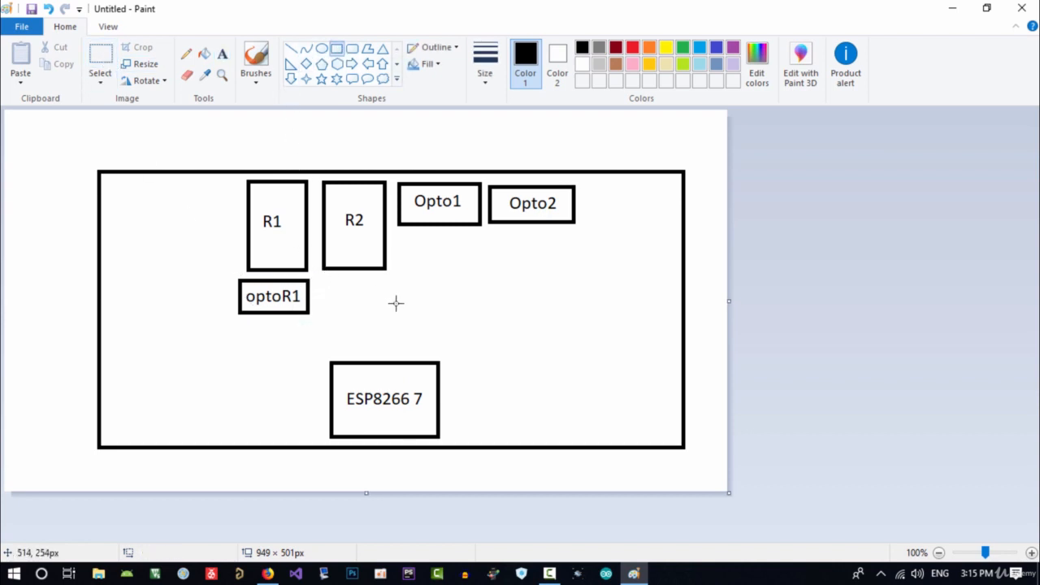
mouse_move(389, 278)
left_mouse_down()
mouse_move(320, 301)
mouse_move(320, 310)
left_mouse_up()
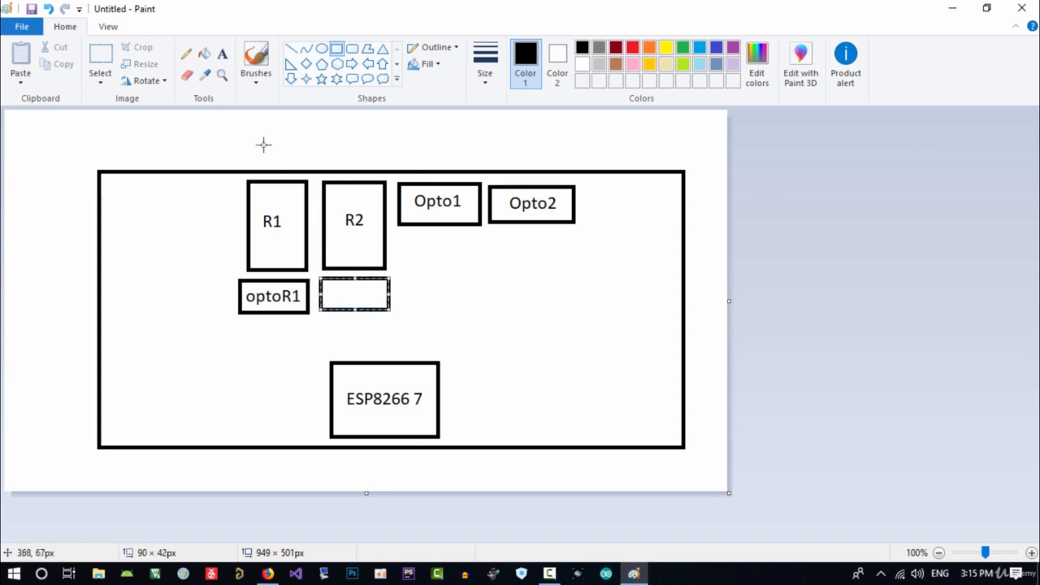
left_click(222, 54)
left_click(338, 290)
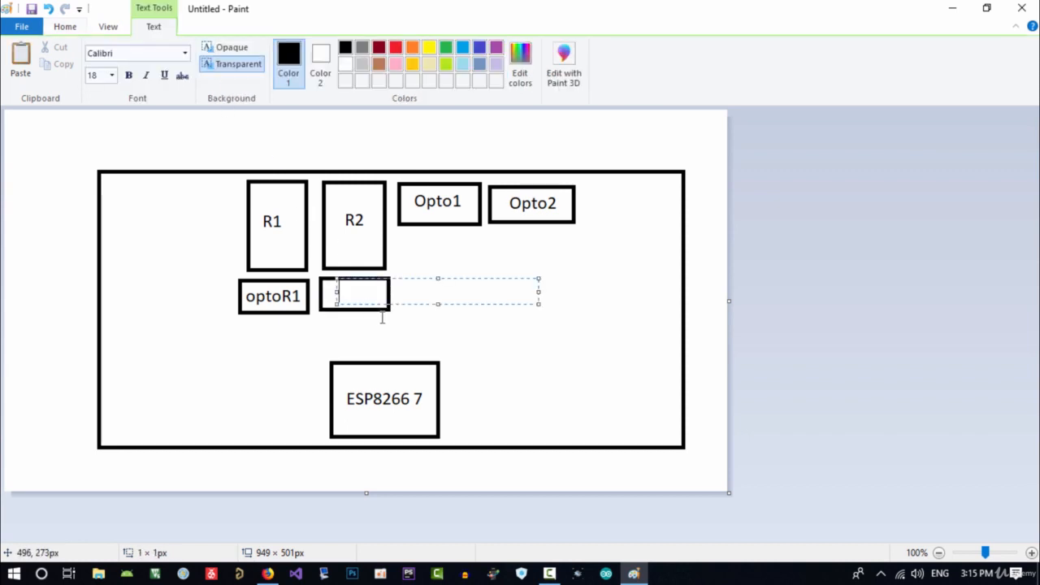
type("optoR2")
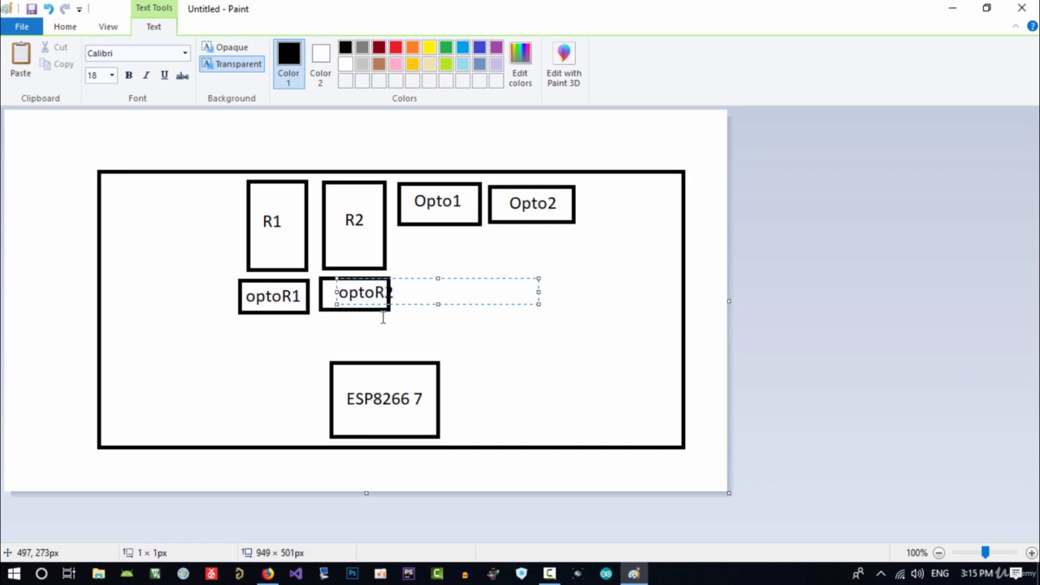
left_click_drag(372, 302, 360, 303)
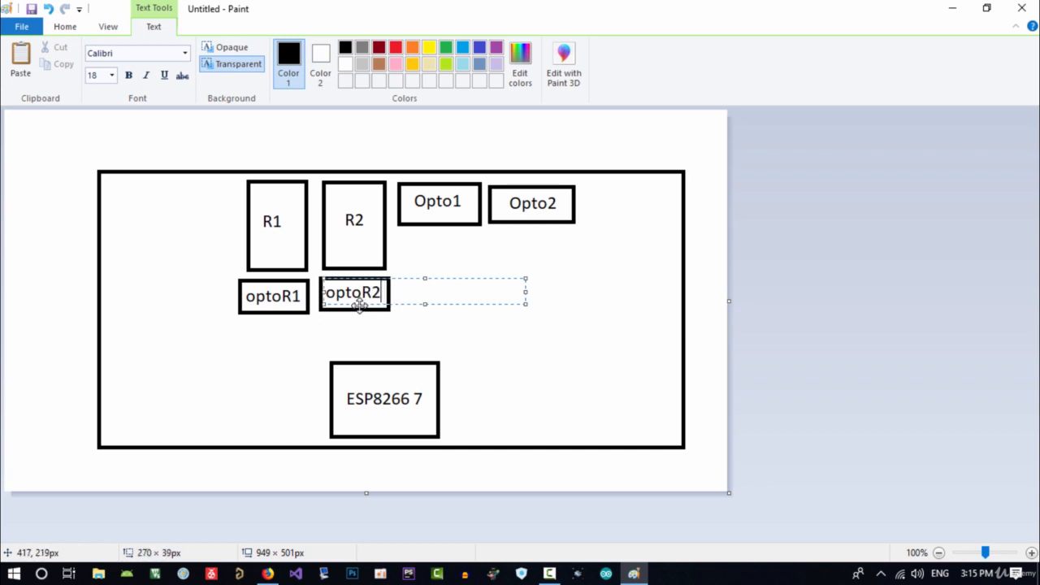
left_click(382, 333)
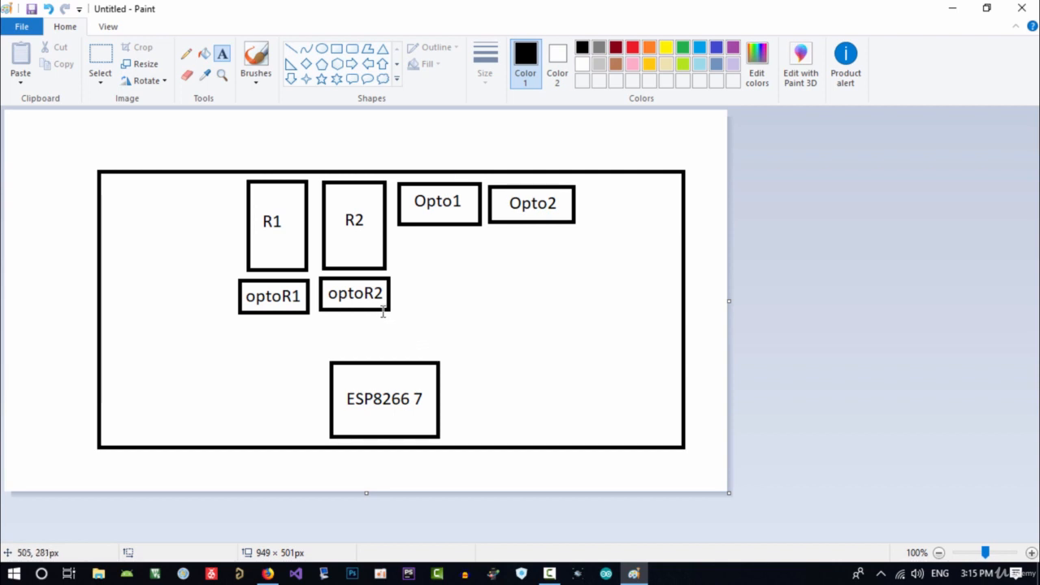
- Draw a rounded rectangle about 121 × 64 px just above the ESP8266 7 block's upper-right corner and label it "nuvoton"
left_click(352, 48)
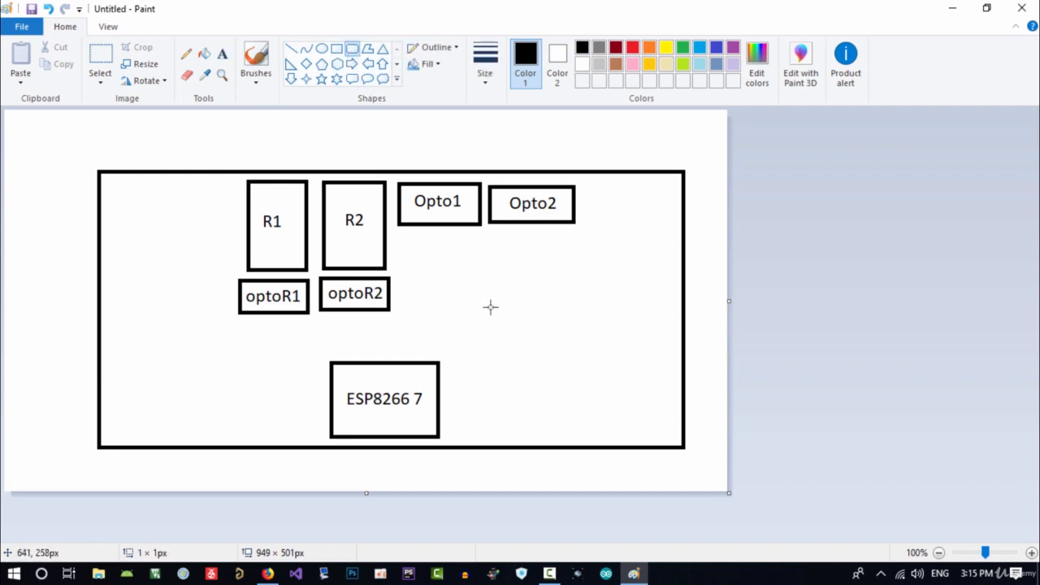
left_click_drag(493, 306, 401, 356)
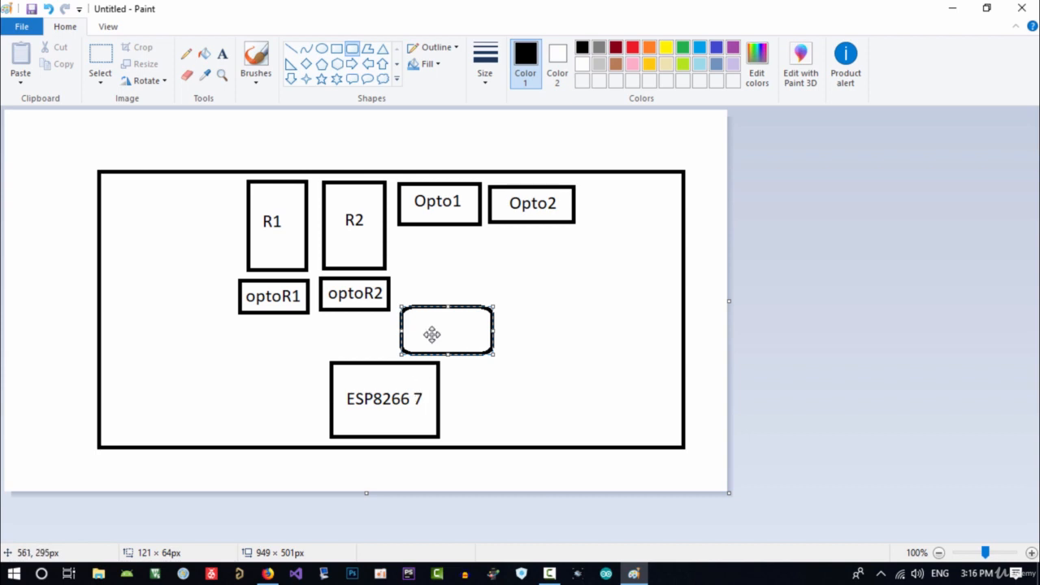
left_click(221, 55)
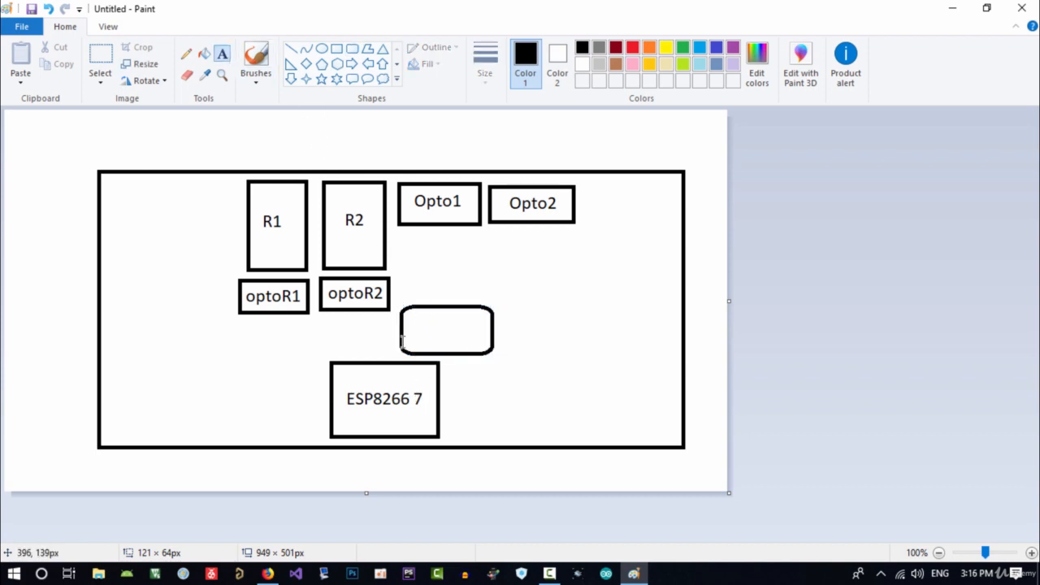
left_click(410, 317)
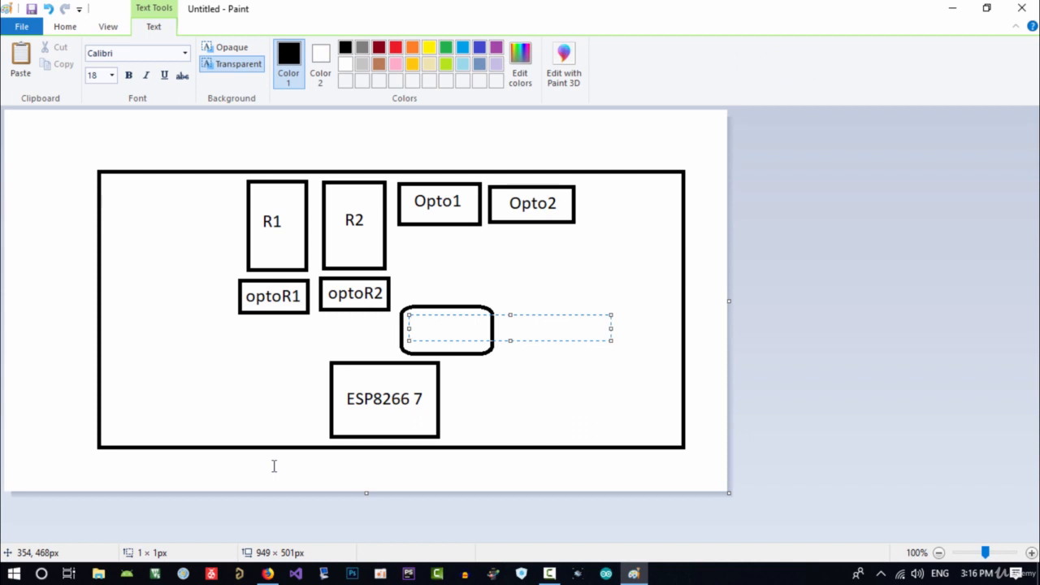
type("nuvoton")
left_click(490, 387)
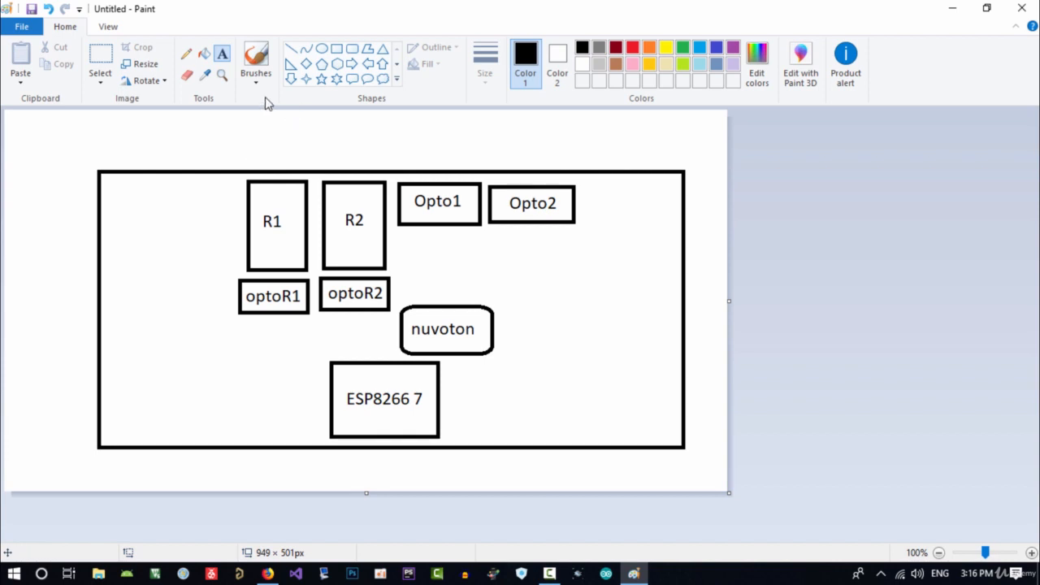
- Using the Pencil at its thickest line, draw three curved wires from the ESP8266 7 block's left side to a small connector outline on the board's lower edge
left_click(186, 53)
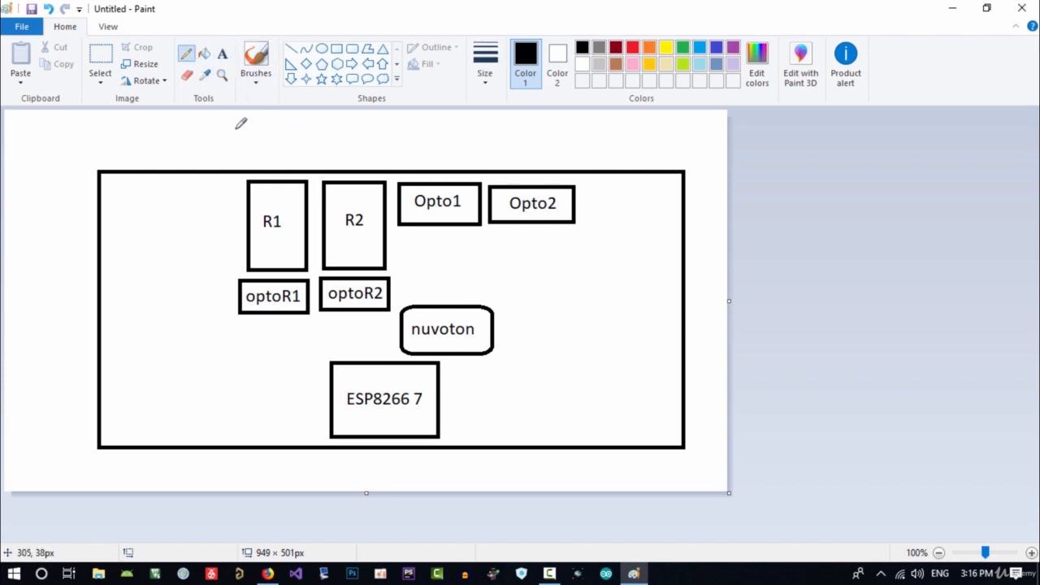
left_click(485, 82)
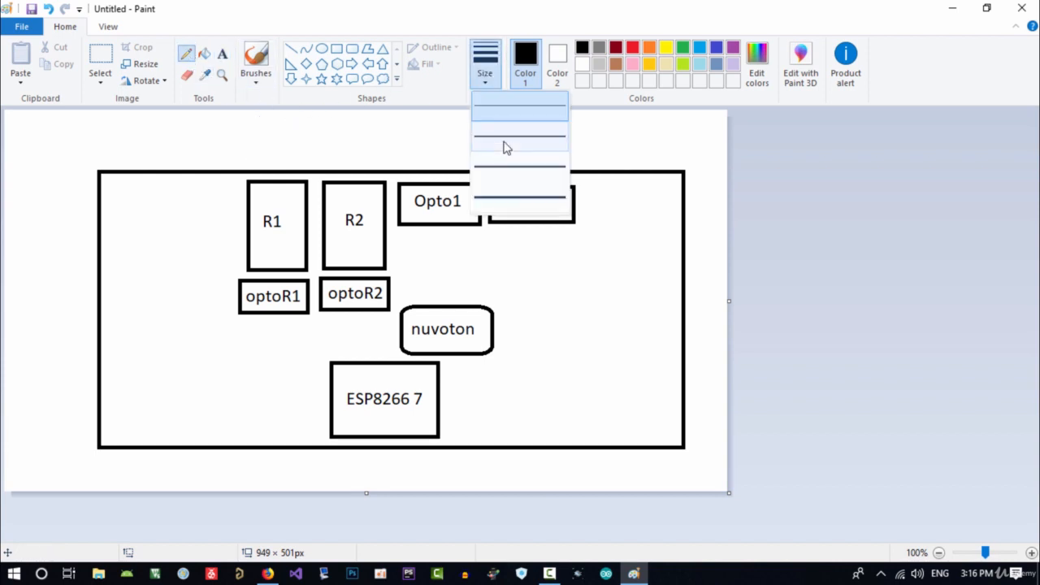
left_click(511, 198)
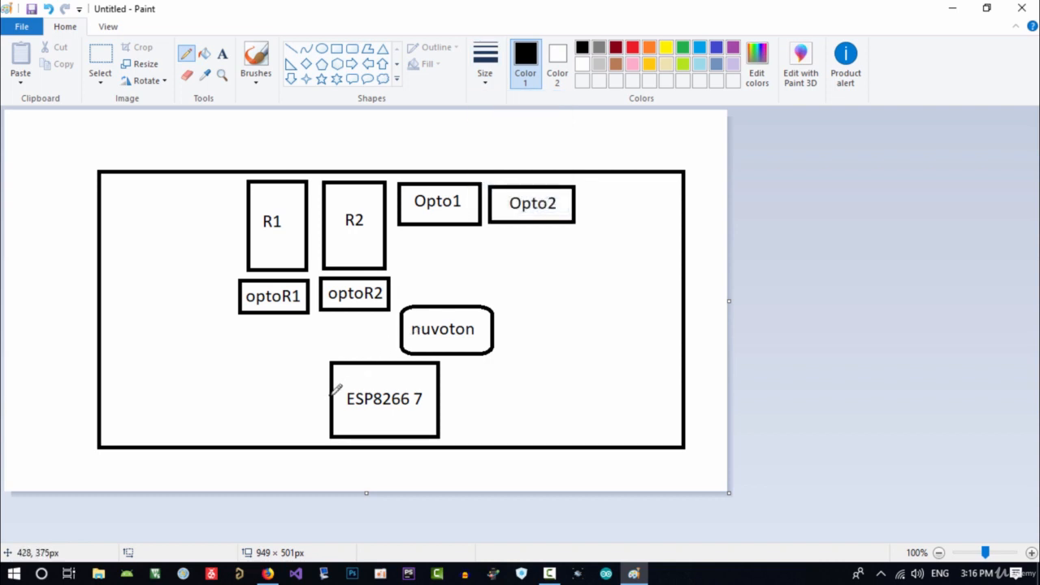
mouse_move(331, 397)
left_mouse_down()
mouse_move(278, 406)
mouse_move(274, 442)
left_mouse_up()
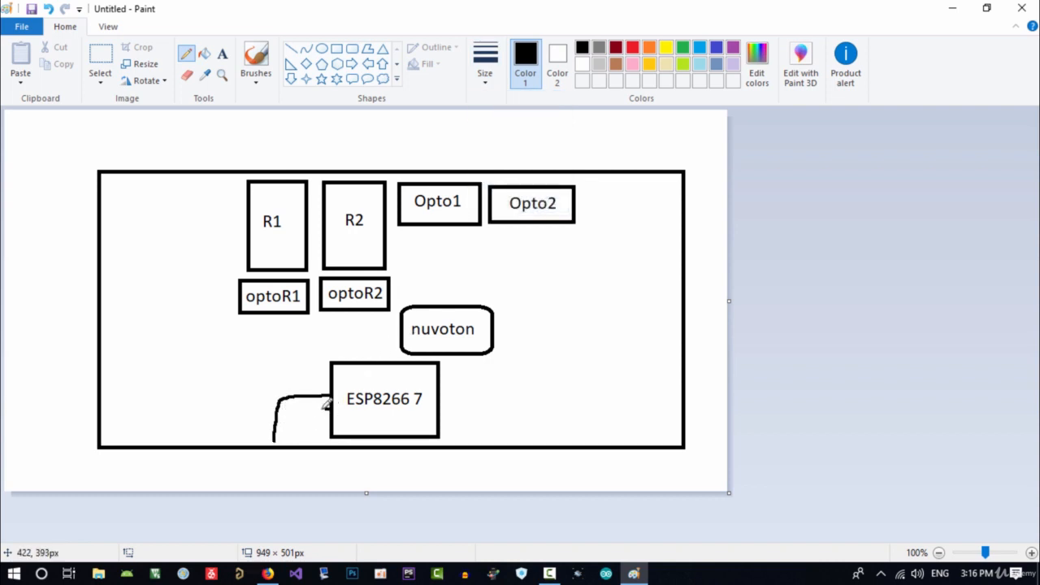
mouse_move(328, 407)
left_mouse_down()
mouse_move(295, 414)
mouse_move(287, 442)
left_mouse_up()
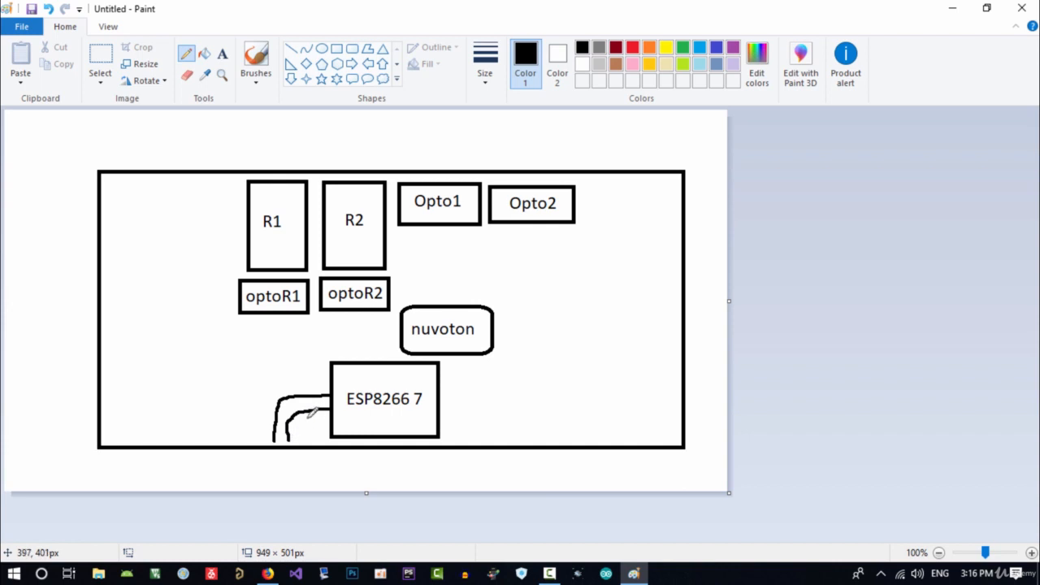
mouse_move(331, 382)
left_mouse_down()
mouse_move(268, 394)
mouse_move(263, 440)
mouse_move(248, 434)
mouse_move(250, 449)
mouse_move(300, 460)
mouse_move(307, 431)
left_mouse_up()
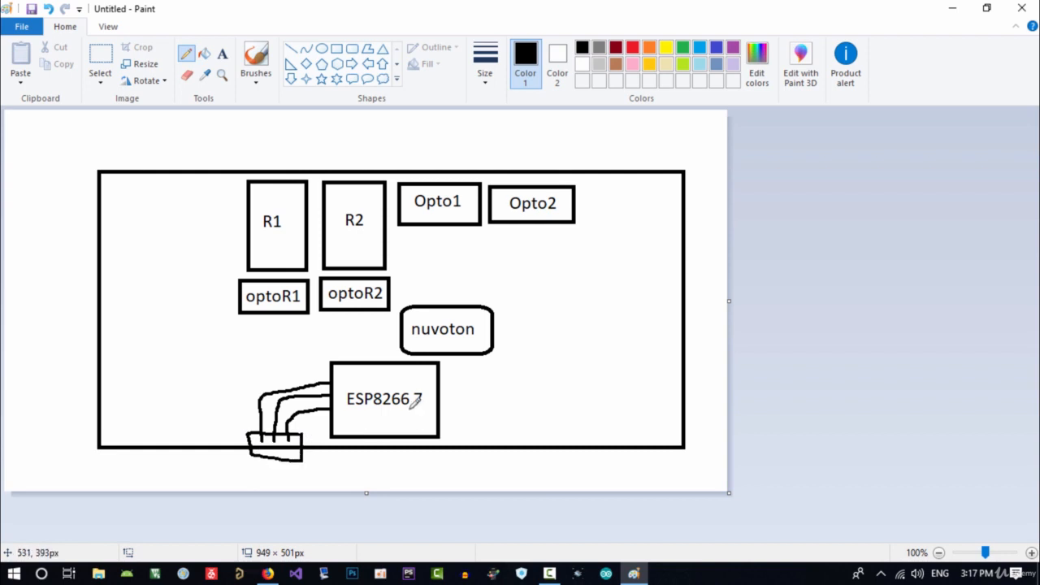
- Draw two freehand wires from the ESP8266 7 block's right side up to the underside of the nuvoton block
left_click_drag(442, 374, 453, 355)
mouse_move(440, 392)
left_mouse_down()
mouse_move(461, 392)
mouse_move(470, 352)
left_mouse_up()
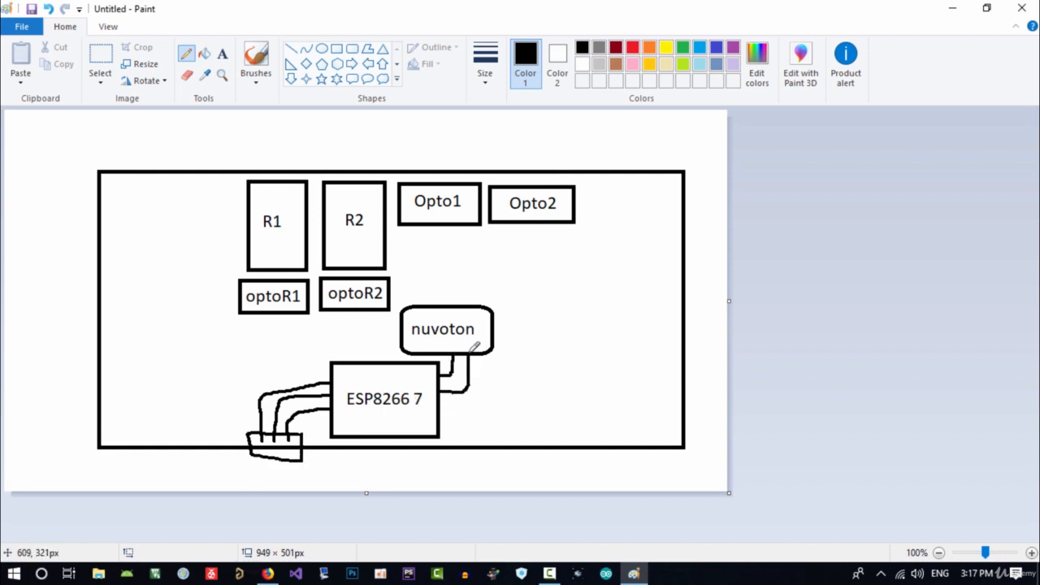